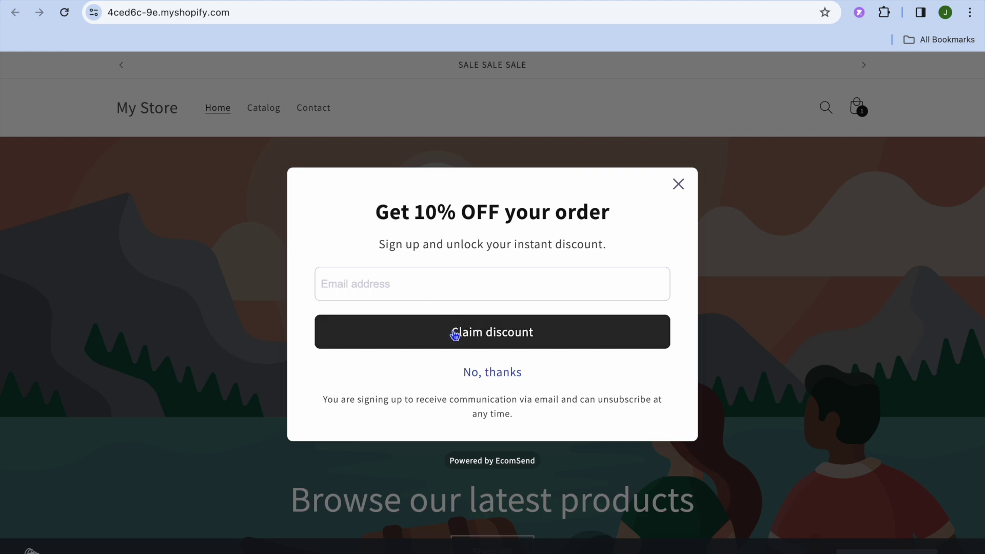
# - Dismiss the storefront's Get 10% OFF signup popup and switch back to the Shopify admin
pyautogui.click(678, 184)
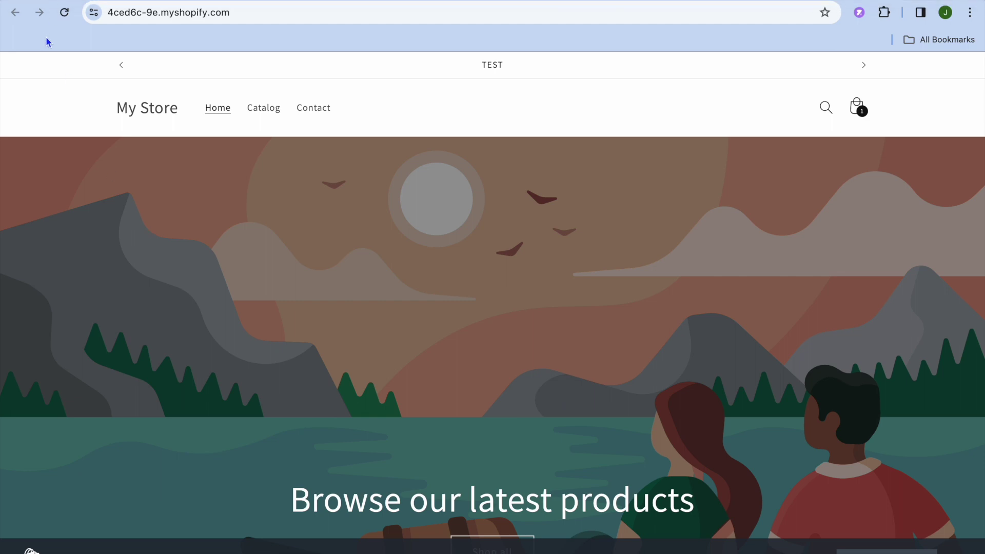
pyautogui.hotkey('ctrl', 'shift', 'Tab')
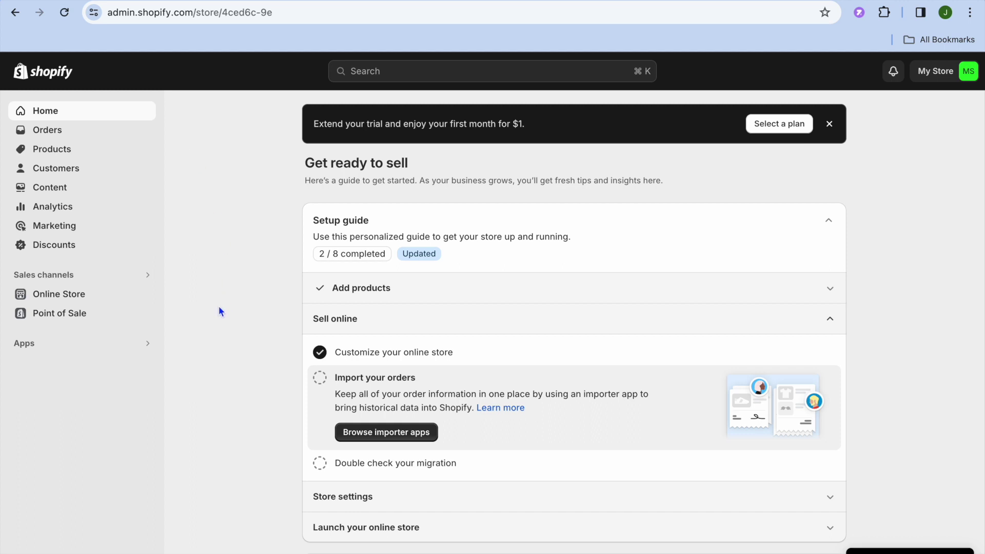
# - Open Apps and sales channels settings and head to the App Store listing for EcomSend
pyautogui.click(121, 345)
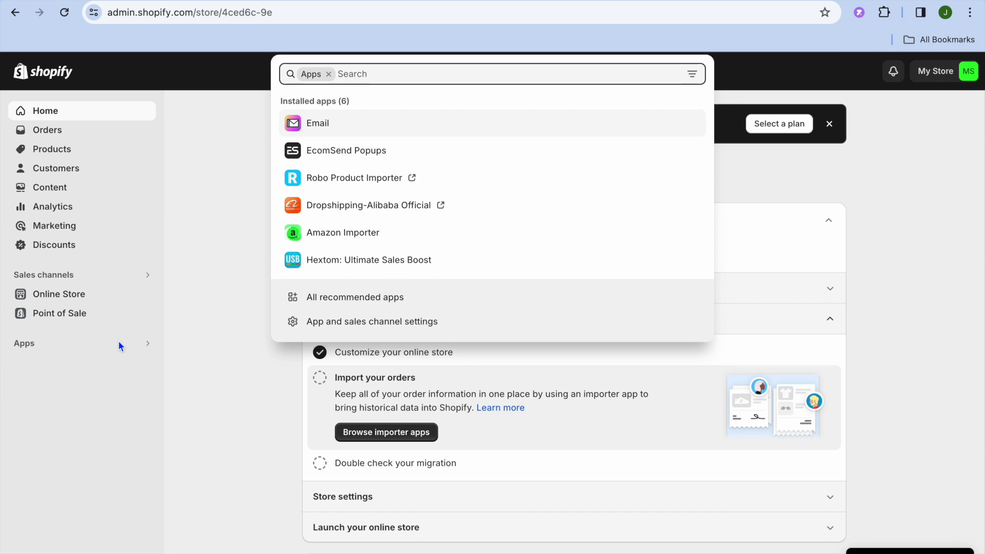
pyautogui.click(355, 322)
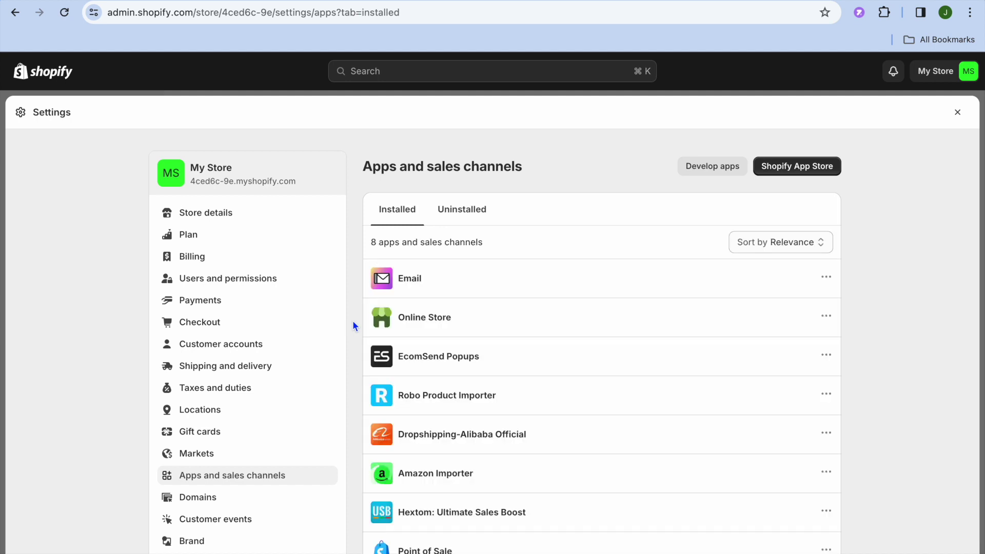
pyautogui.click(783, 171)
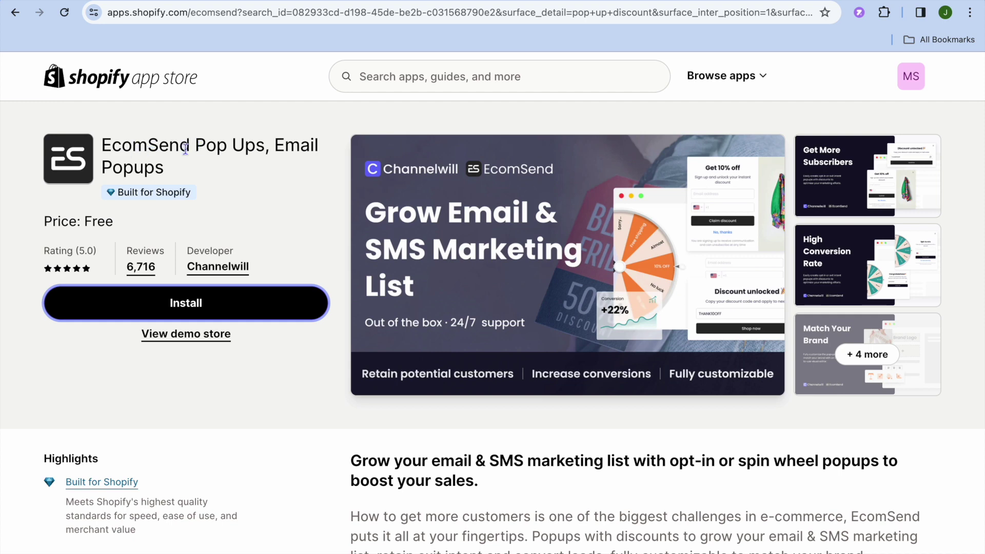
# - Install the EcomSend Pop Ups, Email Popups app from its Shopify App Store listing
pyautogui.click(140, 153)
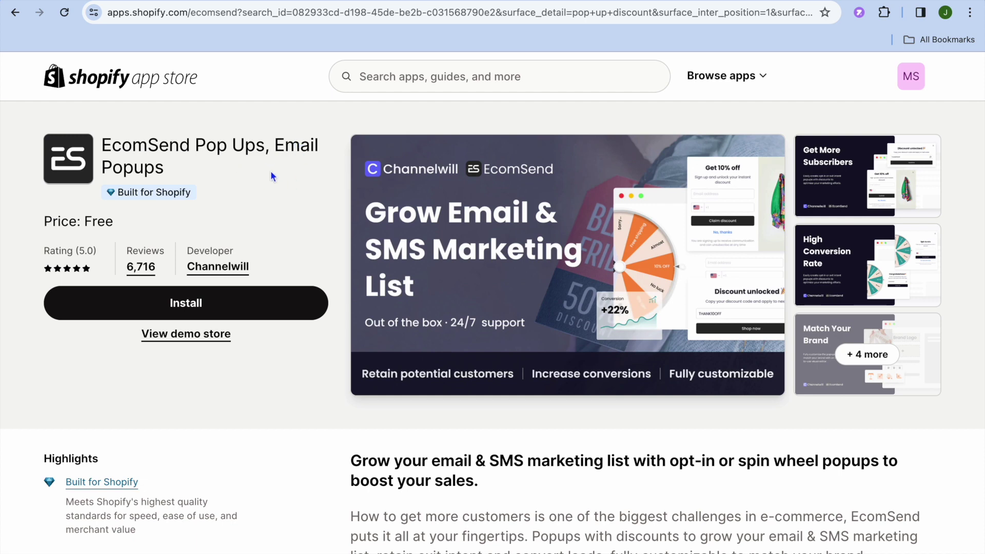
pyautogui.click(229, 309)
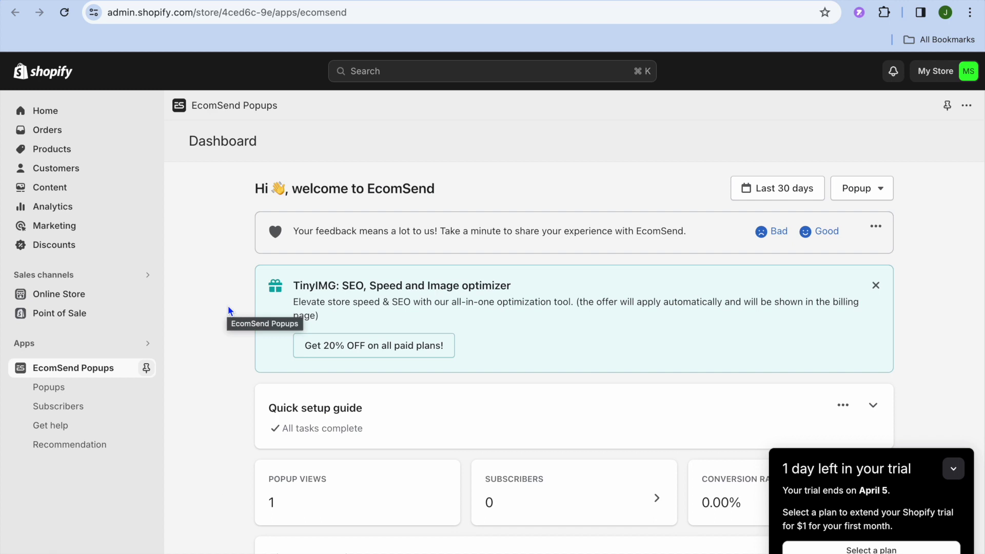
pyautogui.scroll(-1, 228, 306)
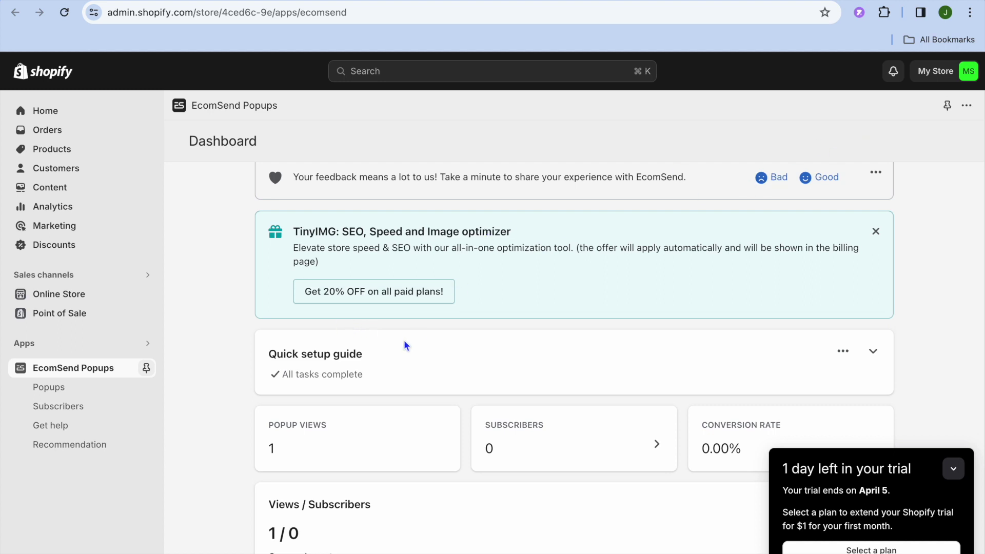
pyautogui.rightClick(95, 302)
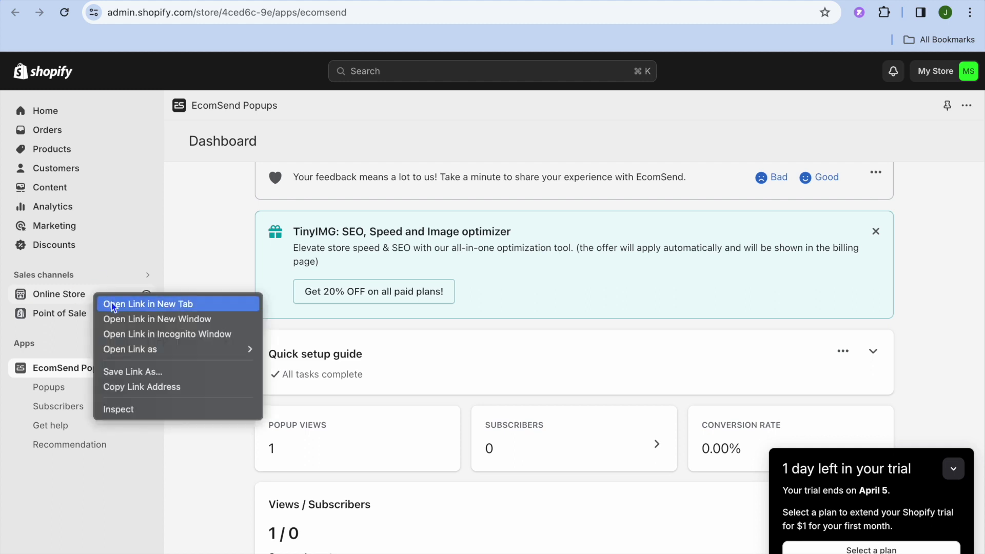
# - Open the Dawn theme customizer in a new tab and view its App embeds
pyautogui.click(114, 305)
pyautogui.hotkey('ctrl', 'Tab')
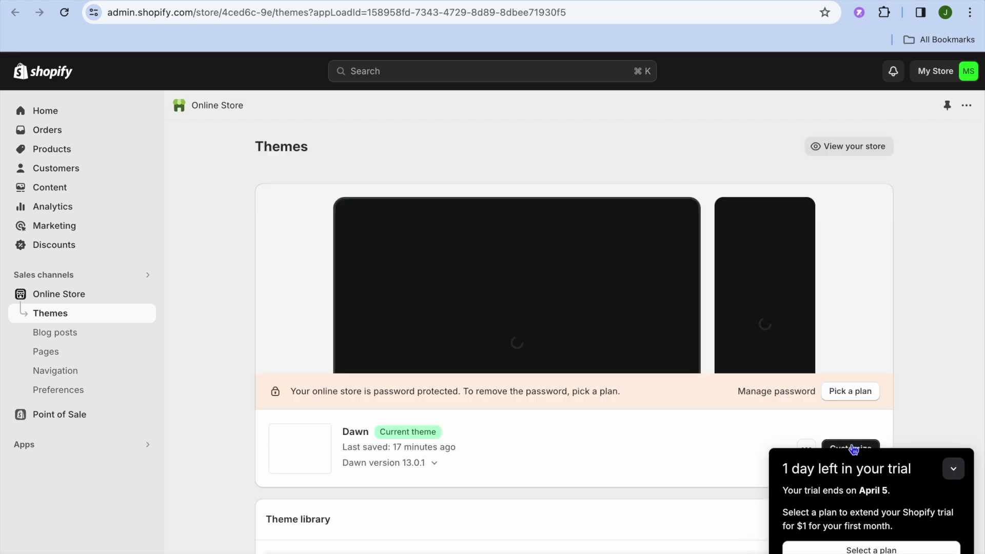
pyautogui.click(852, 448)
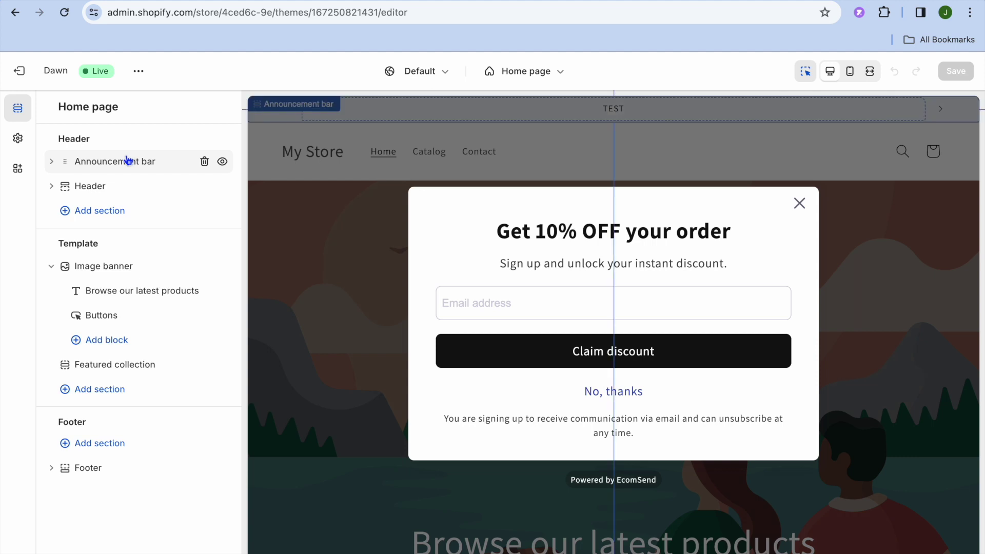
pyautogui.click(18, 173)
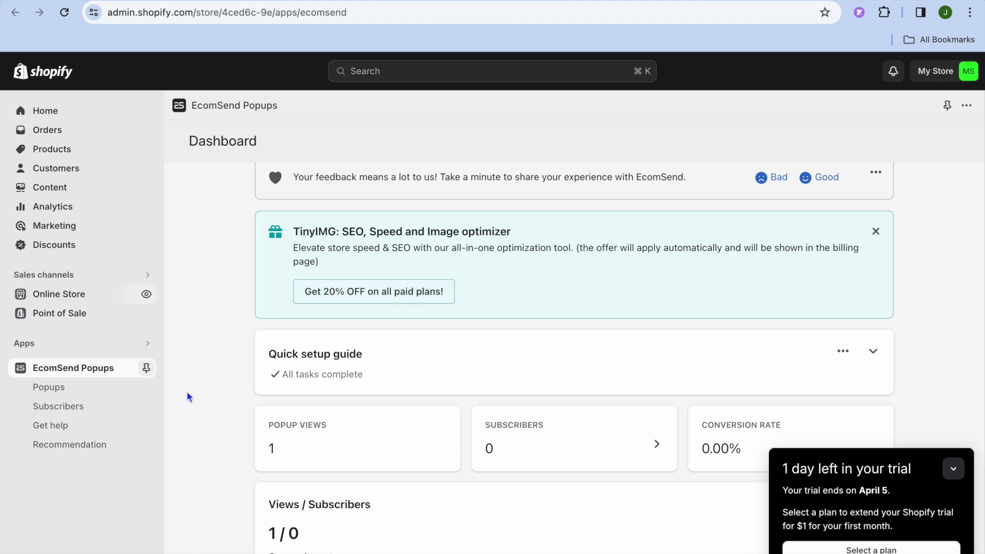
# - Create a new unpublished popup from the Spin wheel template in EcomSend Popups
pyautogui.click(83, 394)
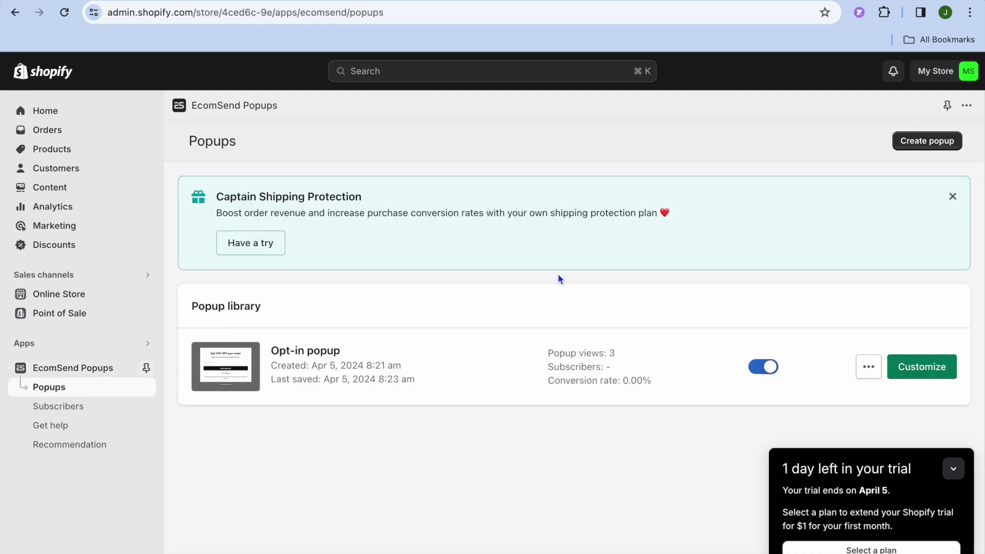
pyautogui.click(926, 141)
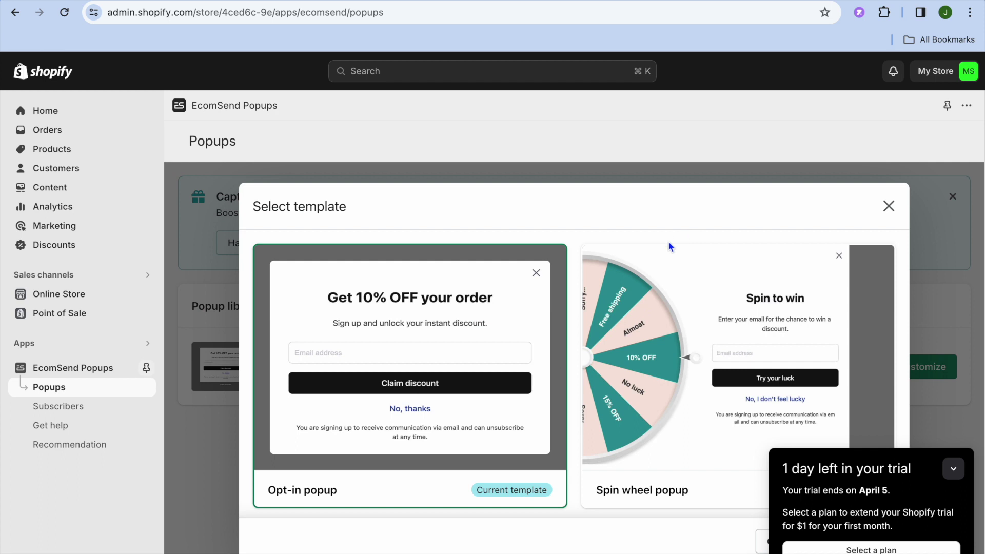
pyautogui.click(954, 469)
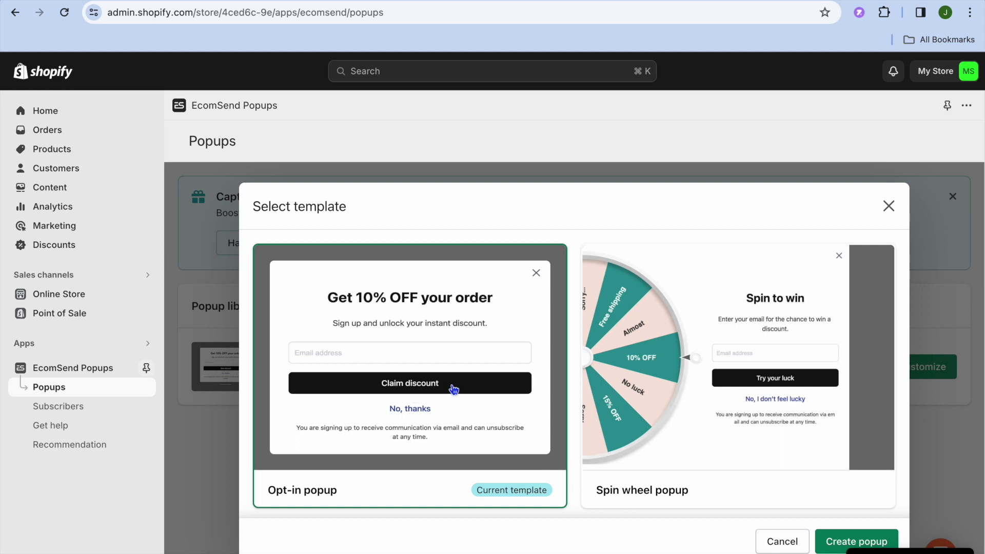
pyautogui.click(625, 395)
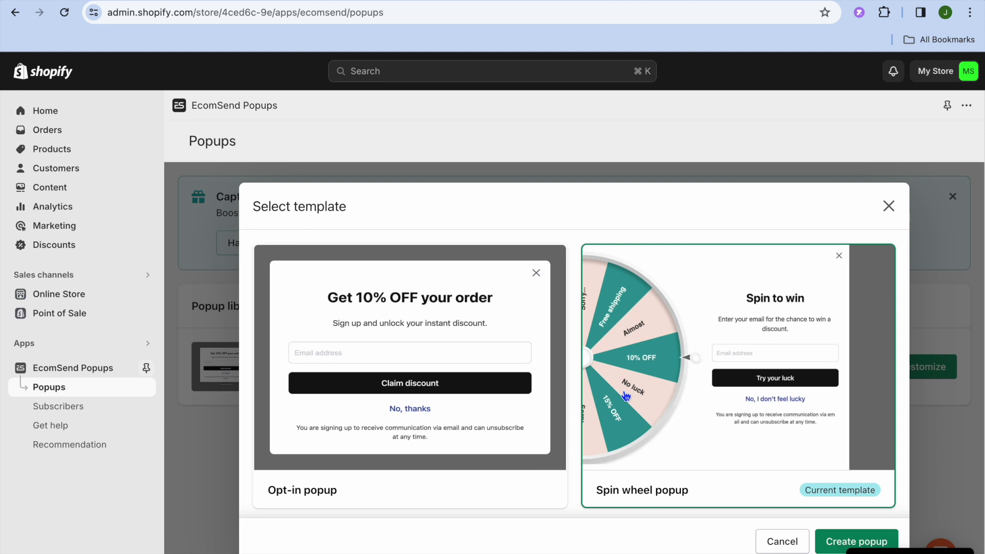
pyautogui.click(839, 543)
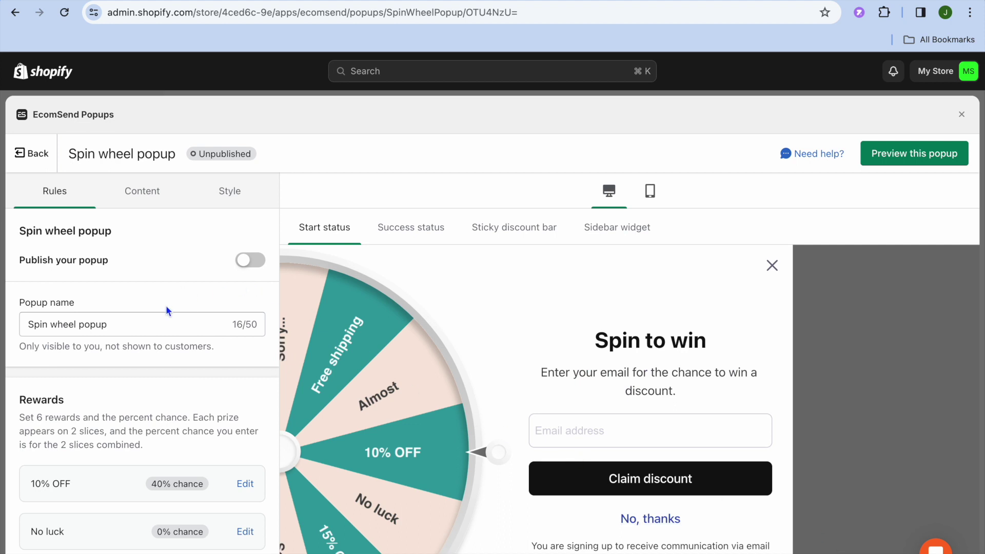
pyautogui.click(140, 328)
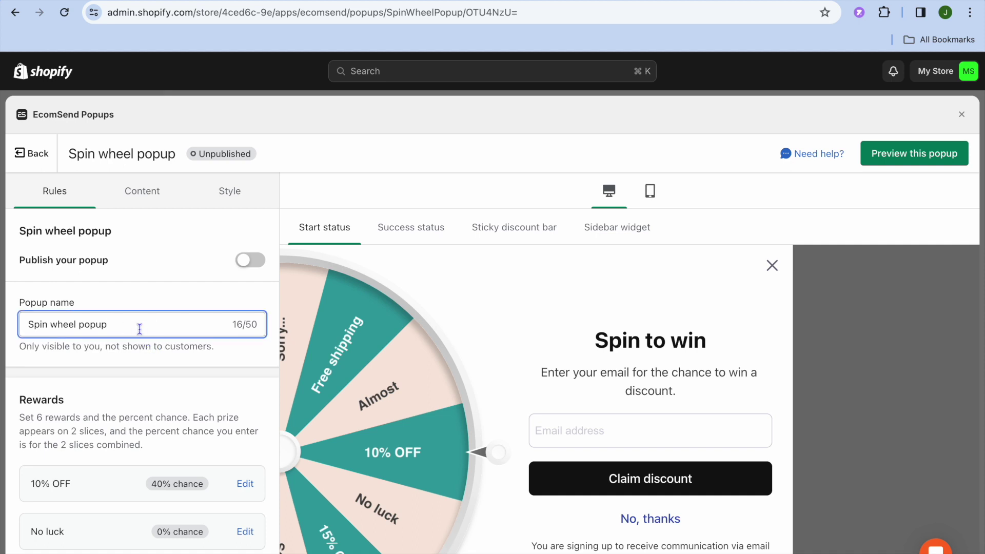
pyautogui.scroll(-5, 140, 328)
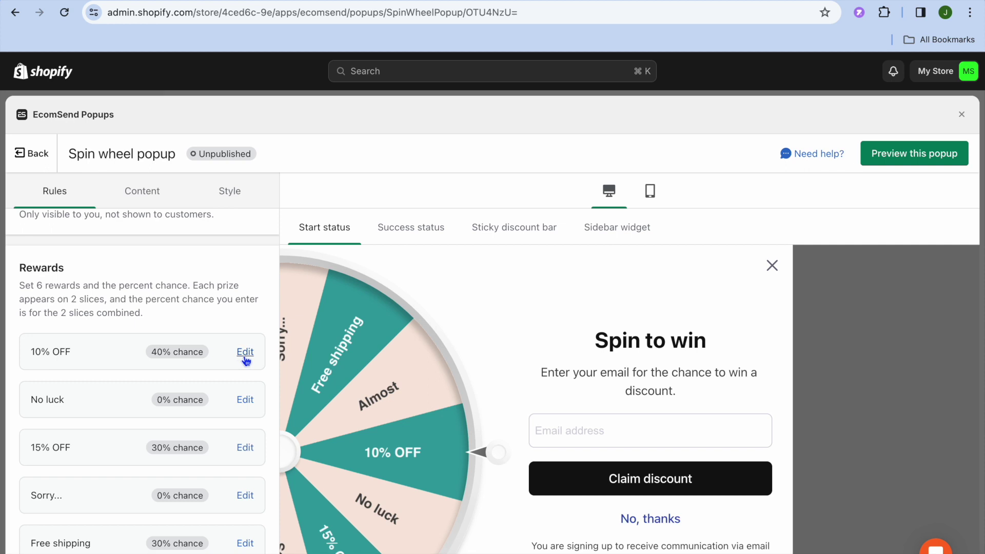
pyautogui.scroll(-3, 198, 403)
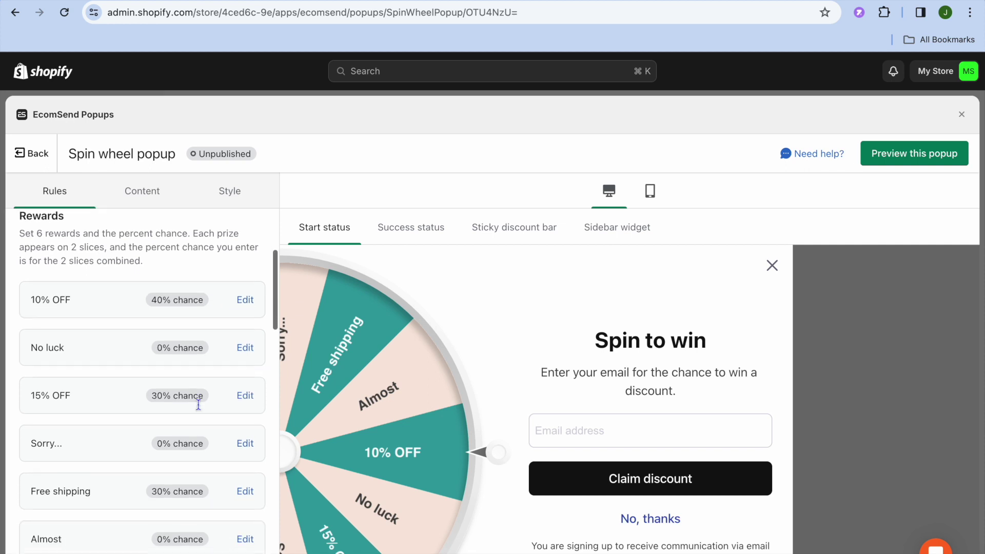
pyautogui.scroll(-2, 198, 403)
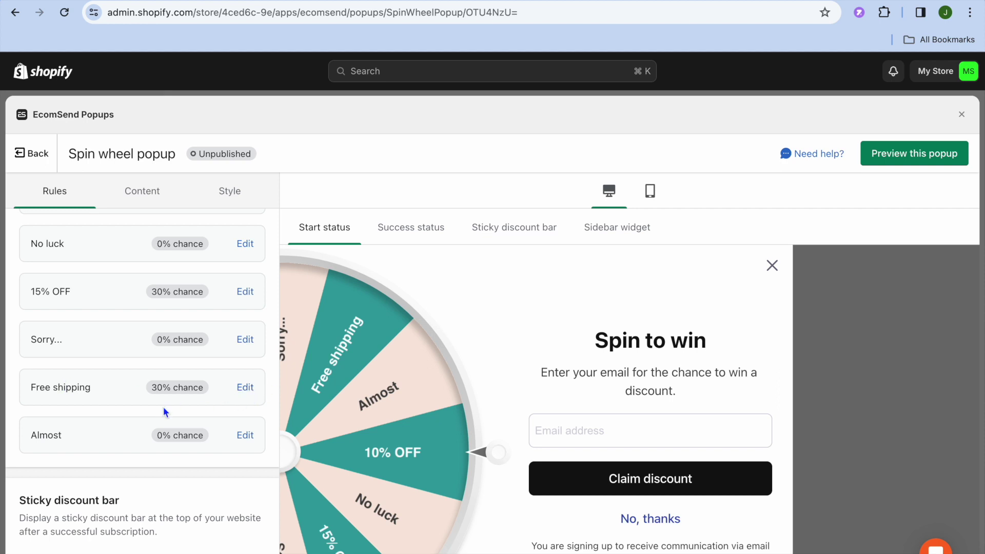
pyautogui.scroll(-1, 163, 407)
pyautogui.scroll(-8, 163, 407)
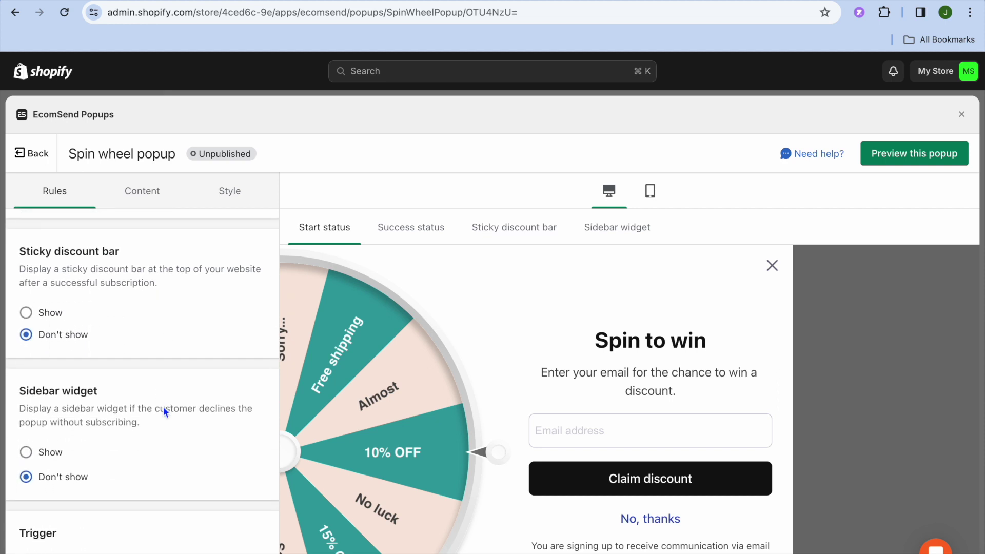
pyautogui.scroll(-7, 163, 406)
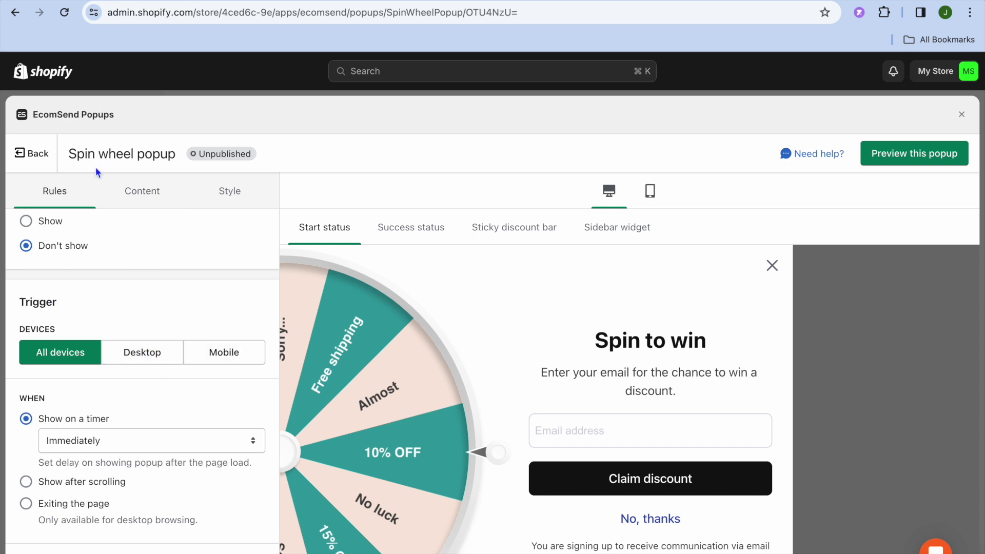
pyautogui.click(21, 155)
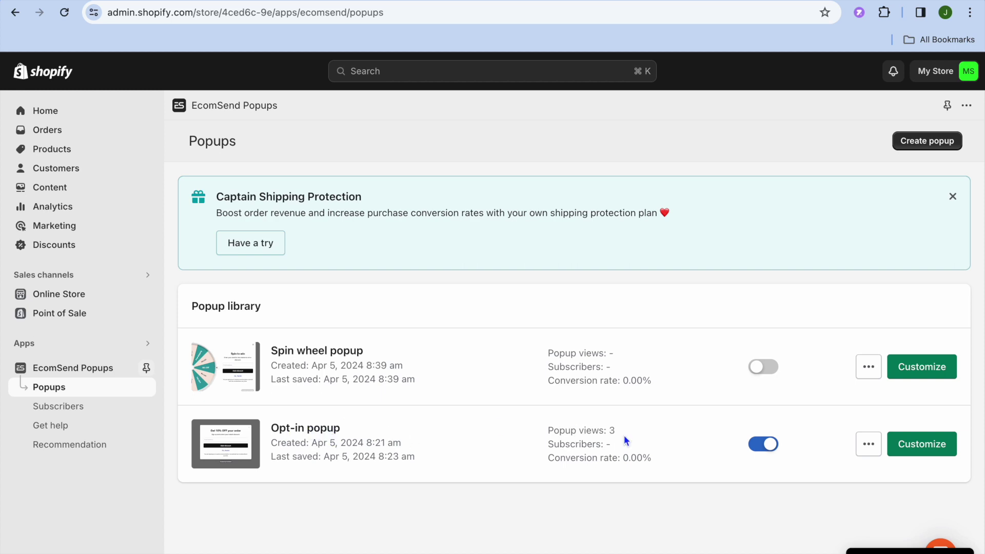
# - Open the Opt-in popup and switch its discount coupon to 'Enter Shopify discount manually'
pyautogui.click(906, 444)
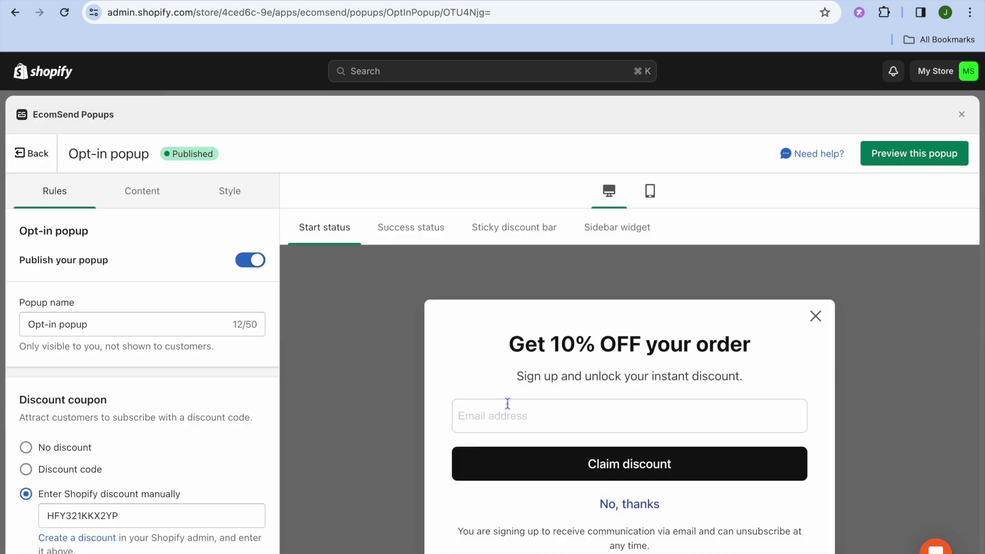
pyautogui.scroll(-5, 119, 316)
pyautogui.scroll(2, 119, 317)
pyautogui.scroll(1, 119, 317)
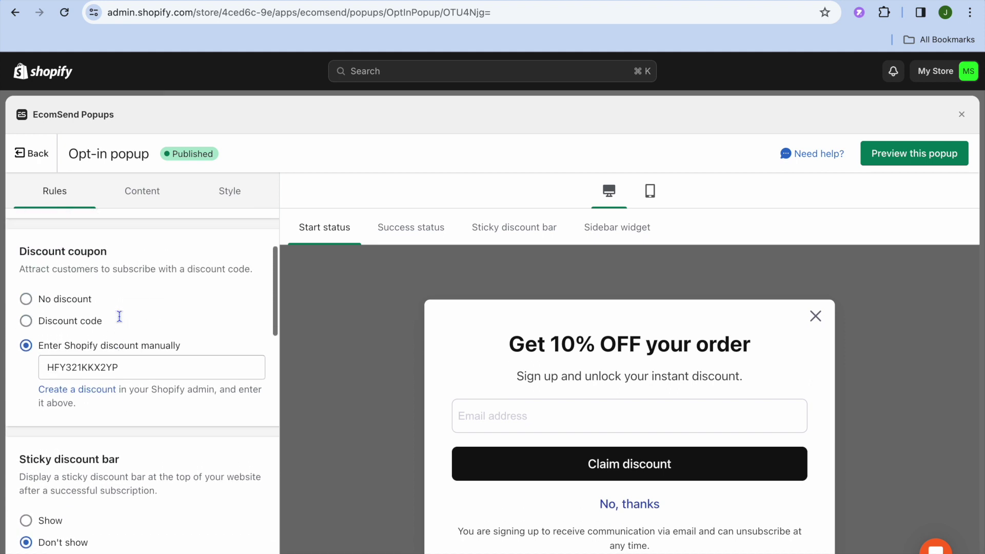
pyautogui.click(42, 324)
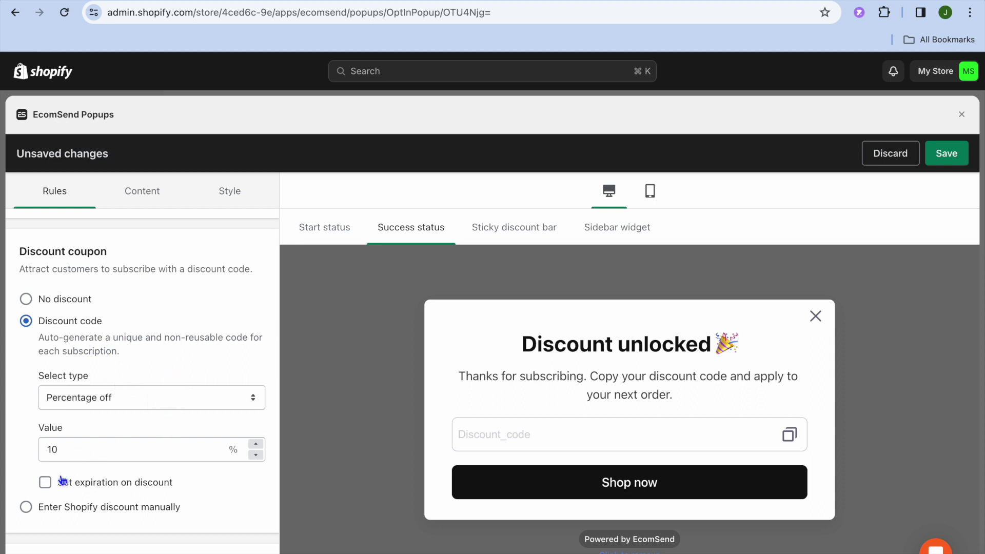
pyautogui.click(26, 508)
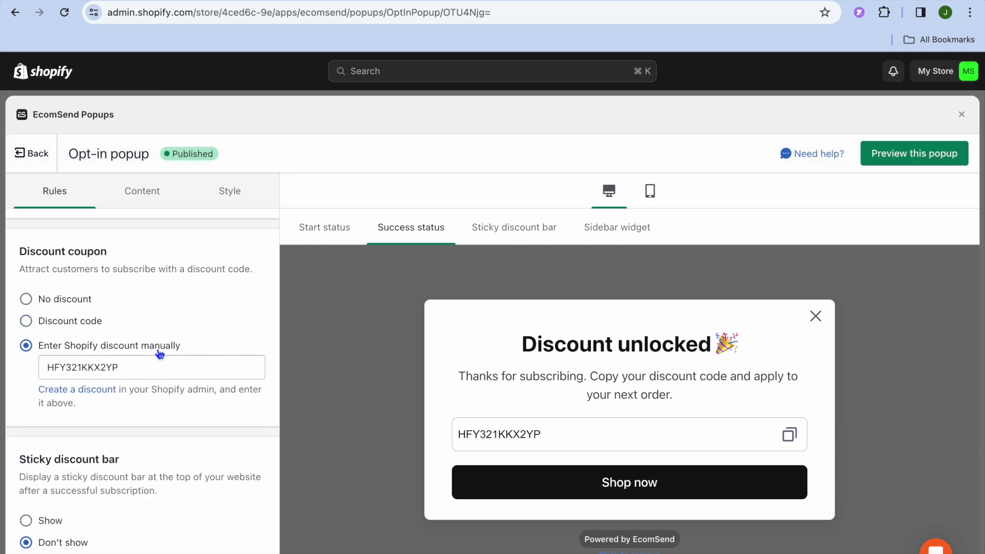
# - Go to Shopify's Discounts page and start a new discount to pick its type
pyautogui.click(91, 391)
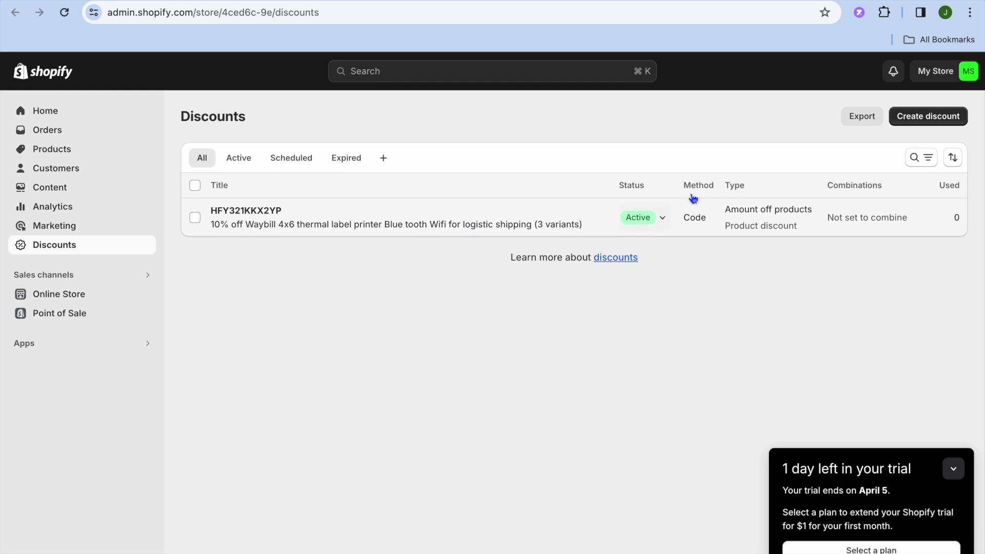
pyautogui.click(921, 122)
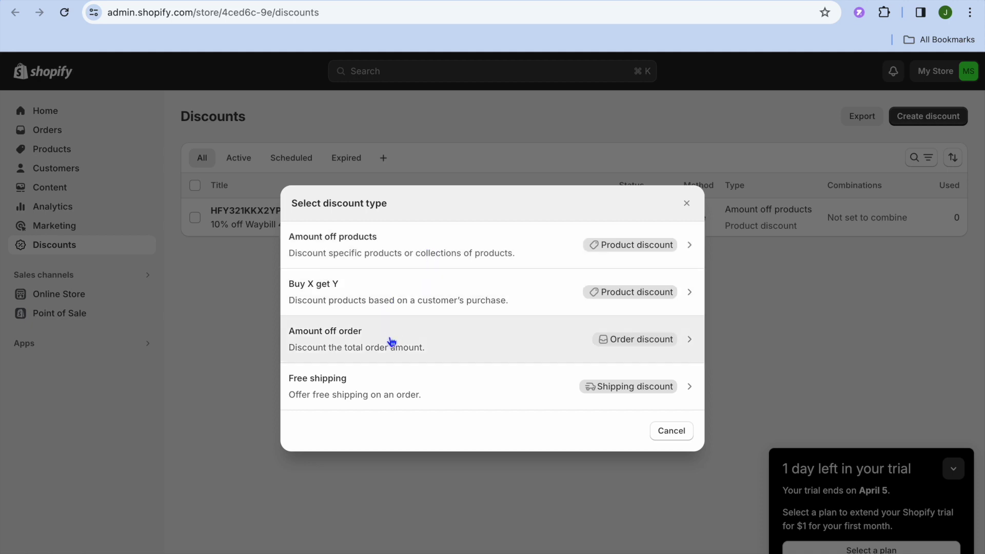
# - Start an Amount off products discount with a generated random code and 15% off
pyautogui.click(422, 256)
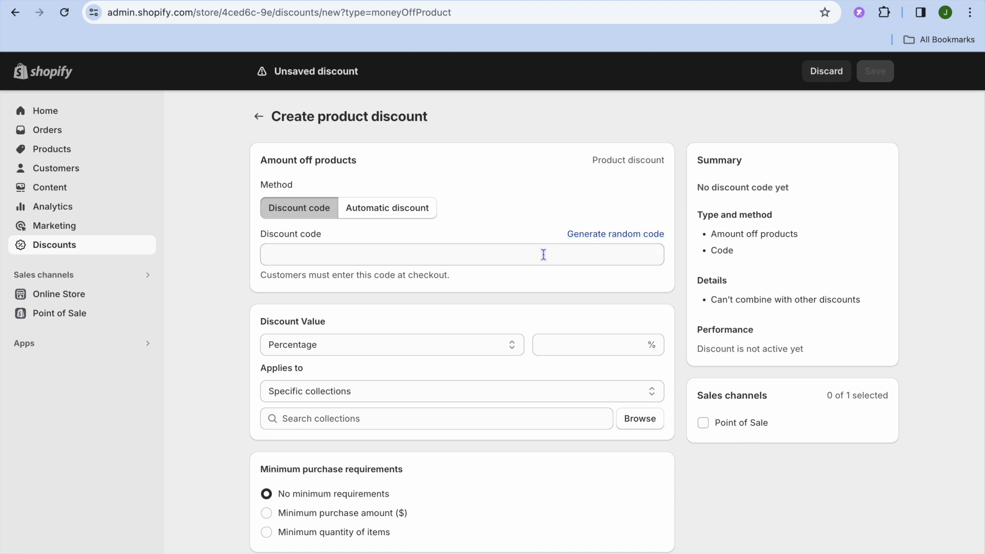
pyautogui.click(590, 235)
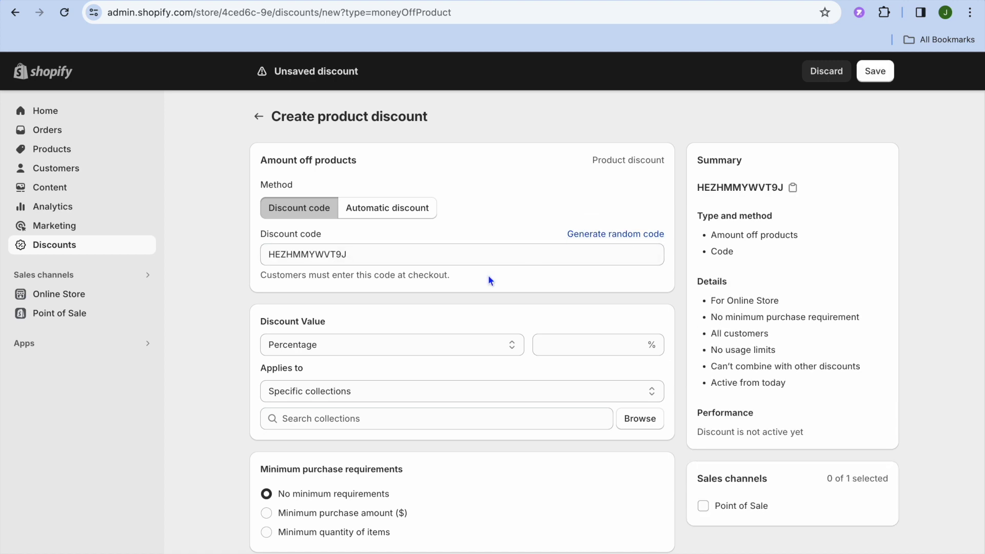
pyautogui.click(569, 340)
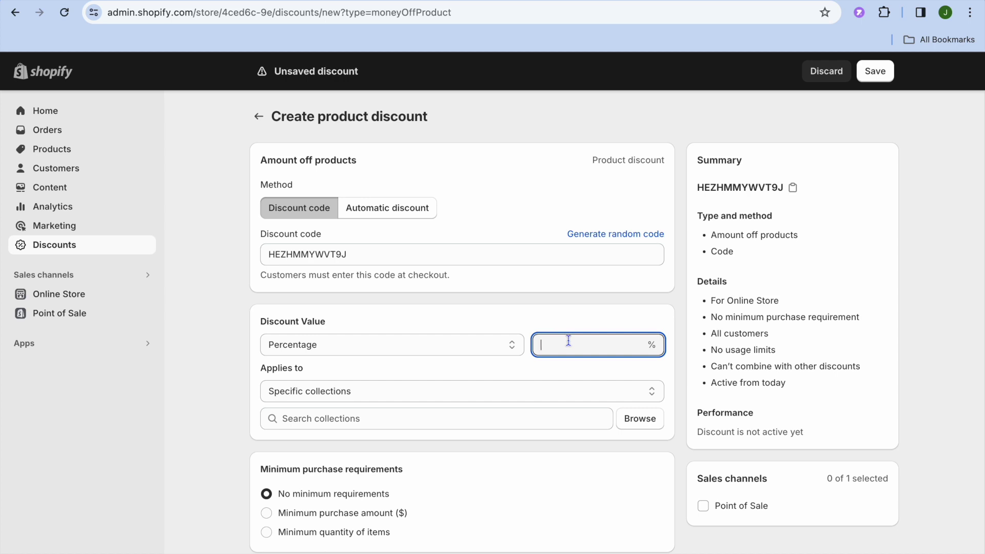
pyautogui.write('15')
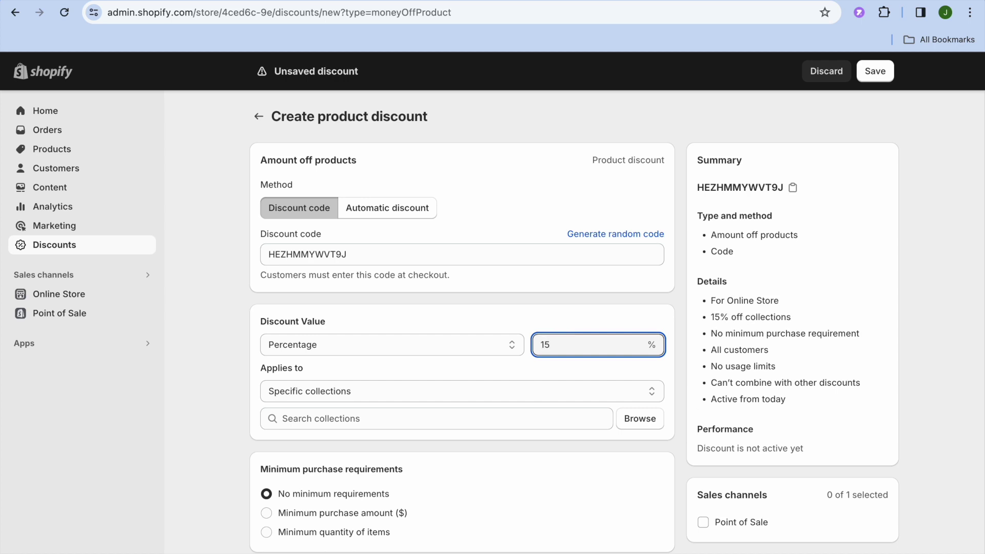
# - Apply the discount to specific products: the Smart Watch Fitness Tracker, both variants
pyautogui.scroll(-3, 520, 393)
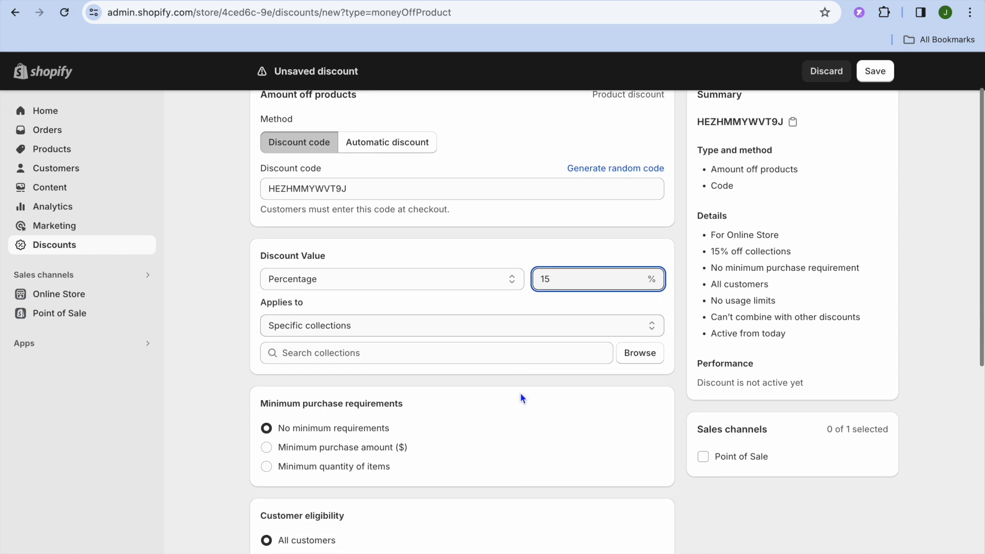
pyautogui.click(534, 267)
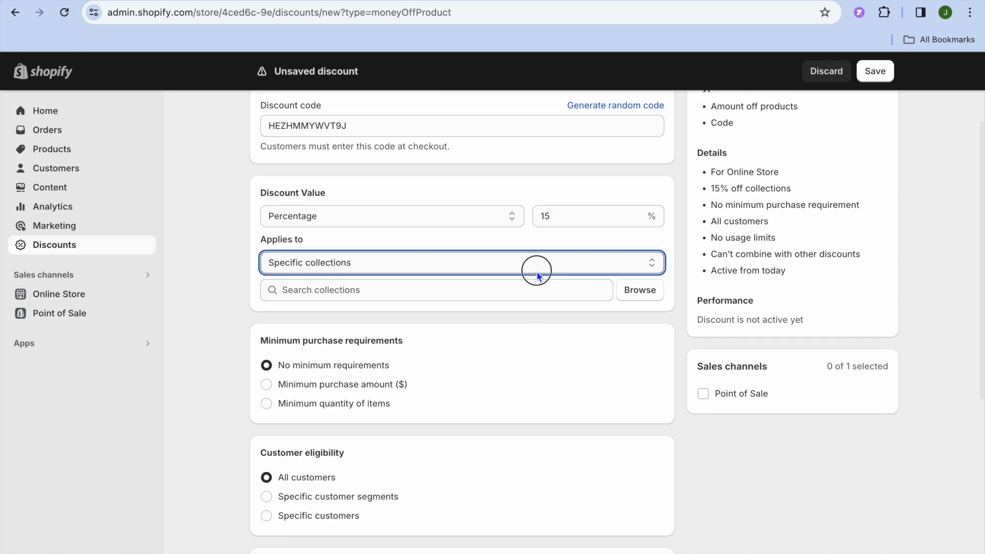
pyautogui.click(506, 277)
pyautogui.click(629, 293)
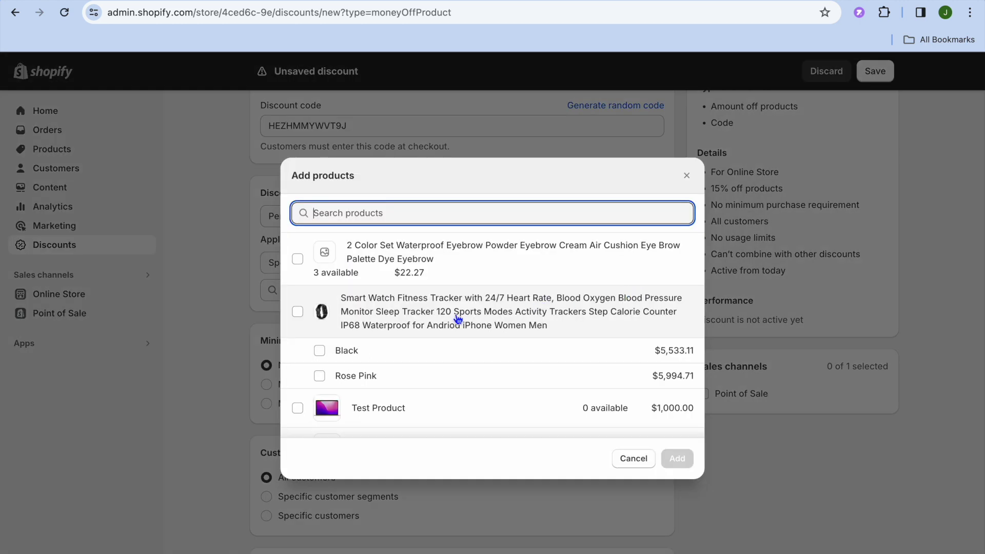
pyautogui.click(298, 311)
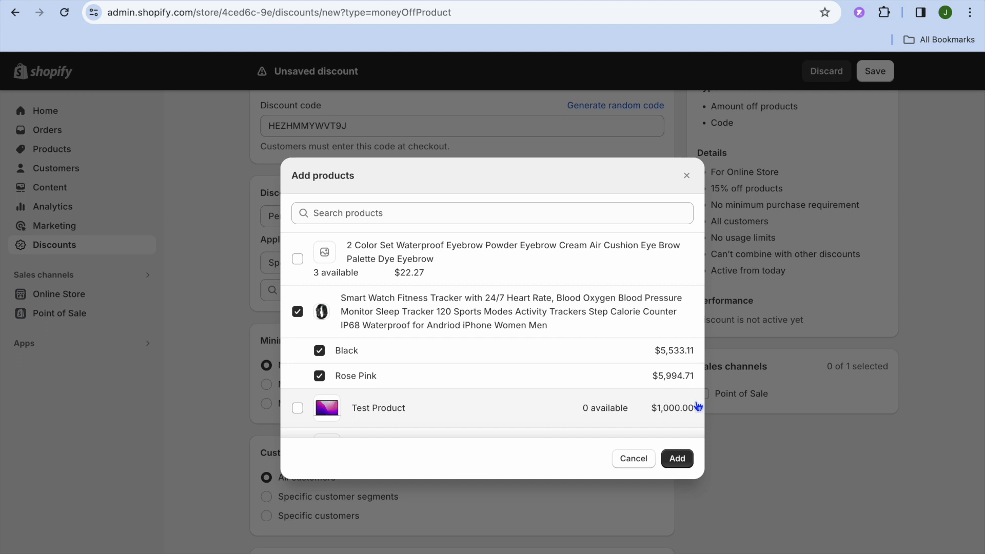
pyautogui.click(677, 458)
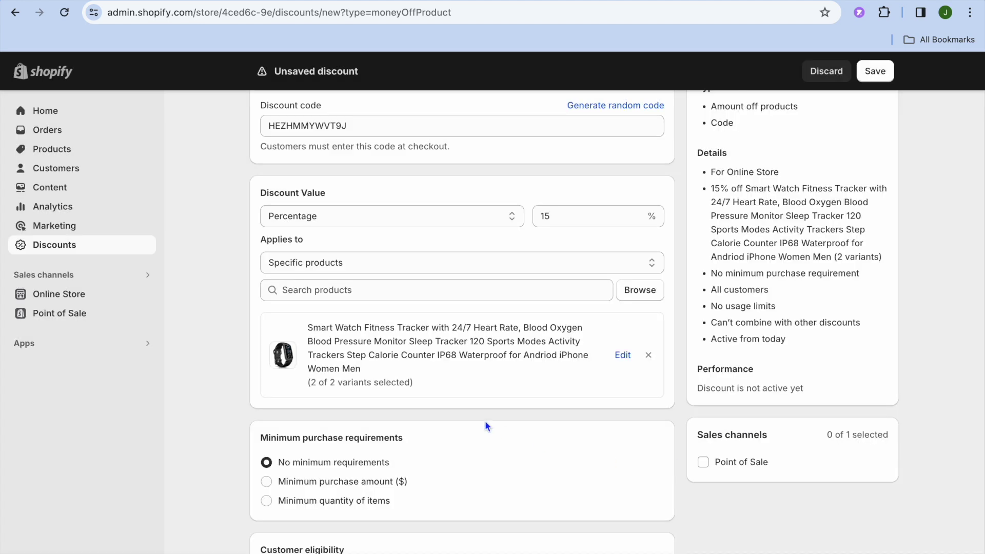
pyautogui.scroll(-3, 485, 421)
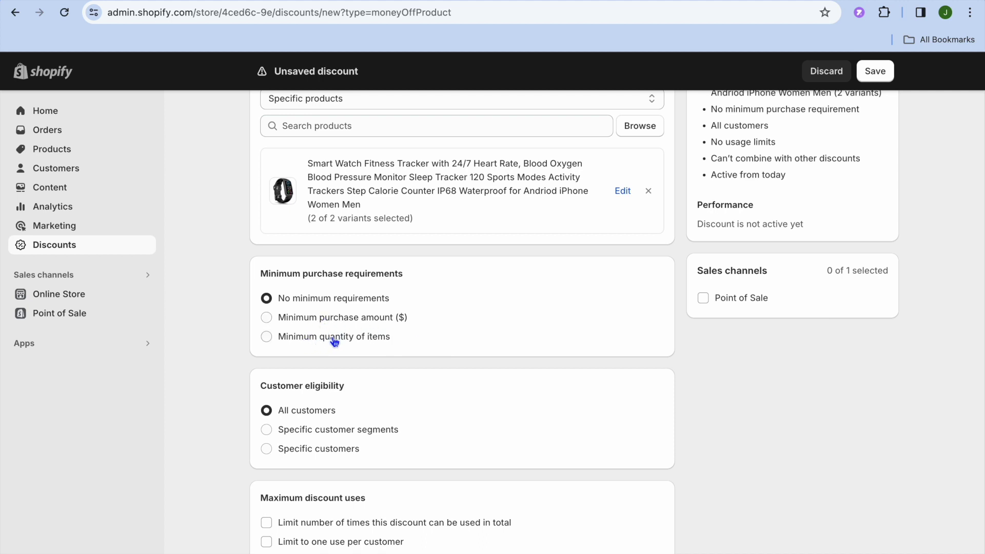
# - Save discount HEZHMMYWVT9J as active and copy its code
pyautogui.scroll(-4, 334, 341)
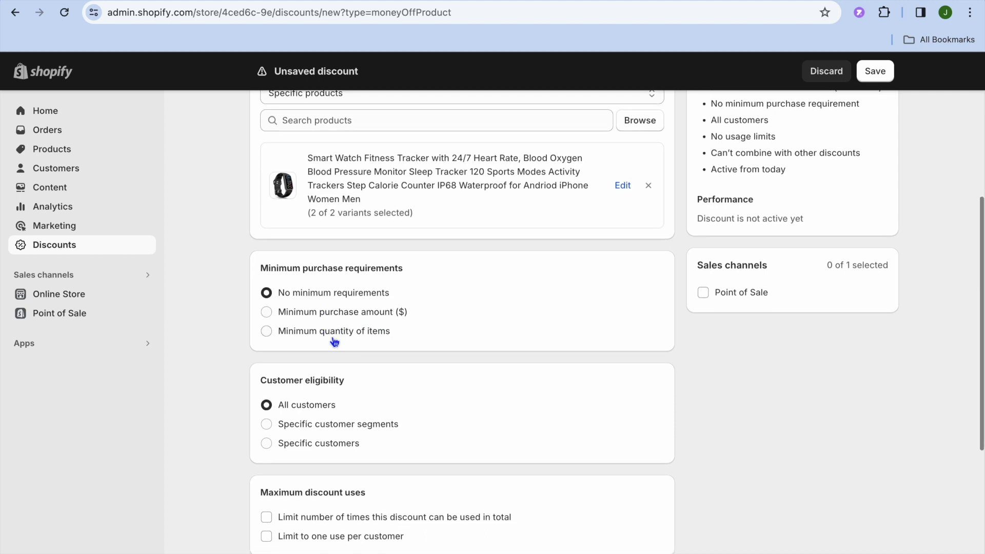
pyautogui.scroll(-2, 334, 341)
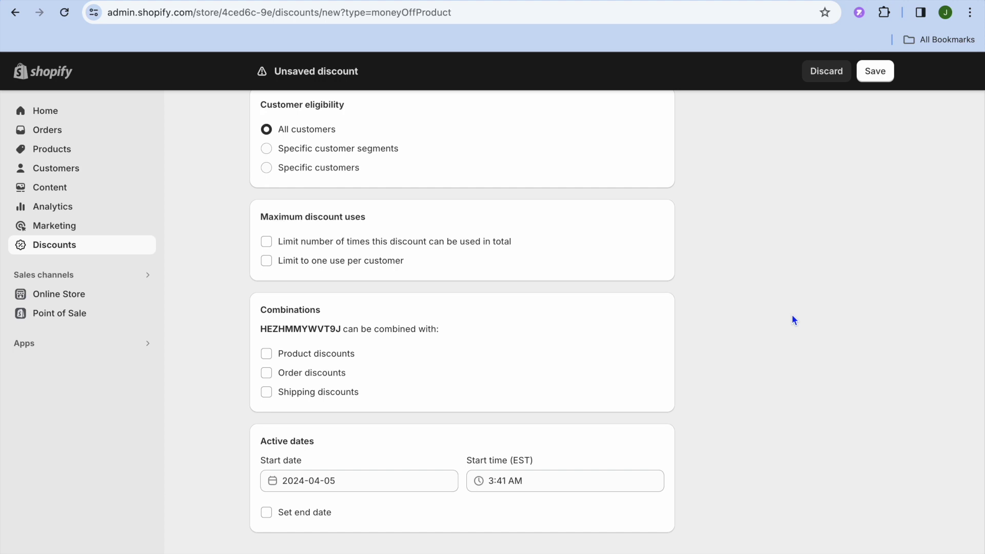
pyautogui.click(883, 77)
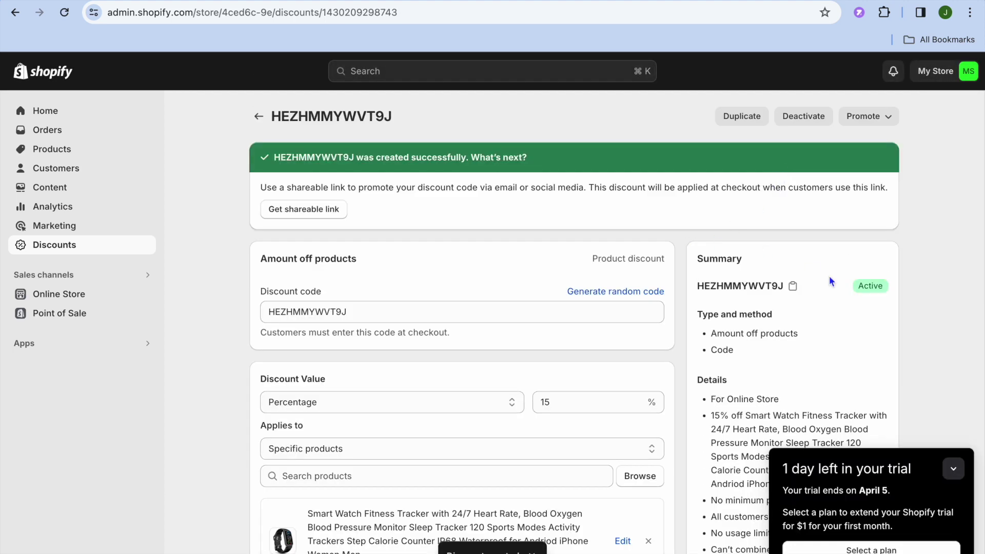
pyautogui.click(794, 287)
pyautogui.press('super+w')
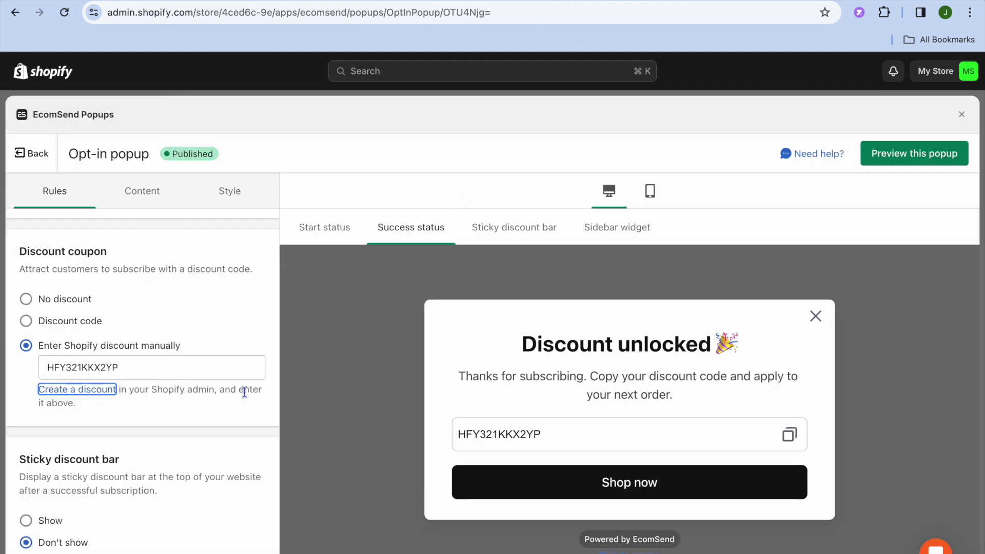
pyautogui.click(144, 370)
pyautogui.moveTo(143, 371); pyautogui.dragTo(40, 373)
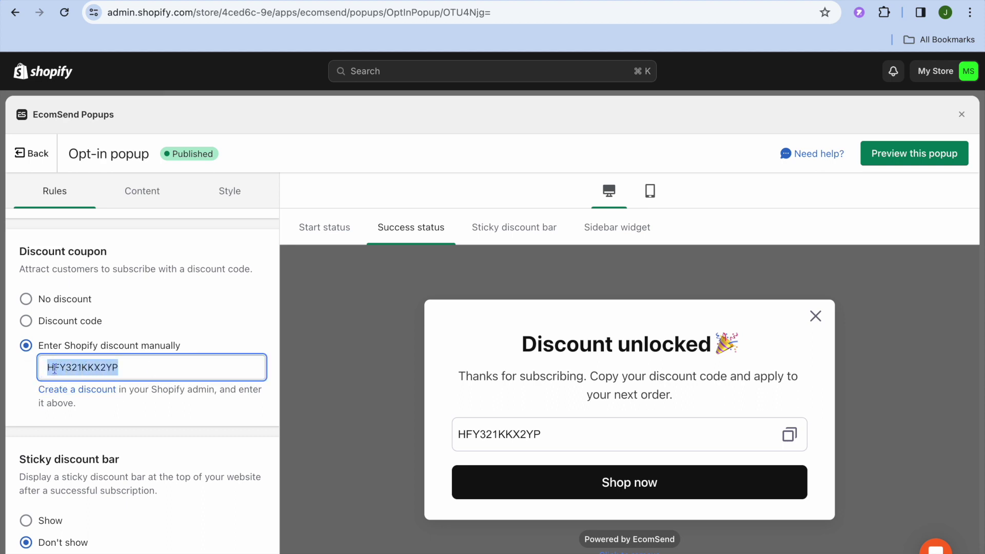
pyautogui.rightClick(55, 369)
pyautogui.click(82, 355)
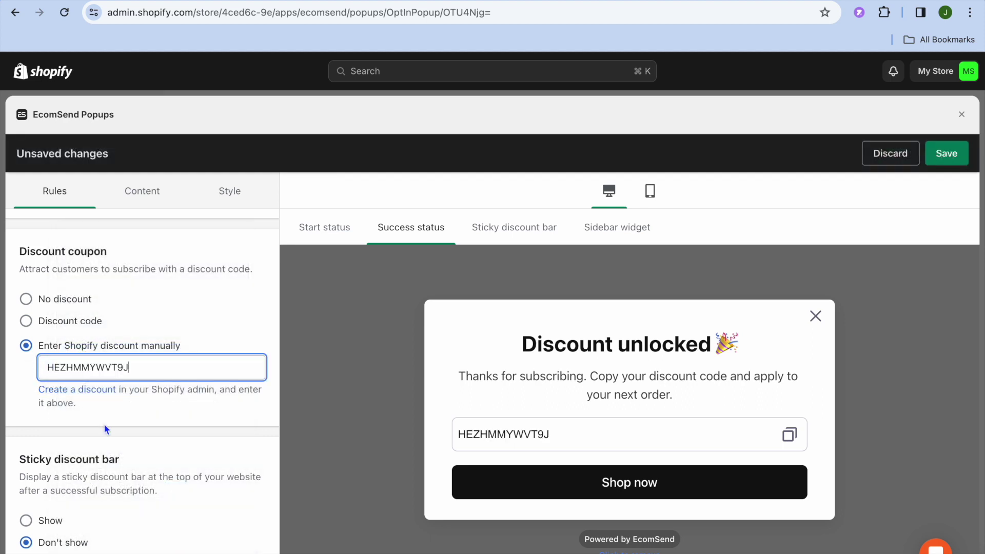
# - Review the remaining Opt-in popup settings and save the popup
pyautogui.scroll(-8, 128, 436)
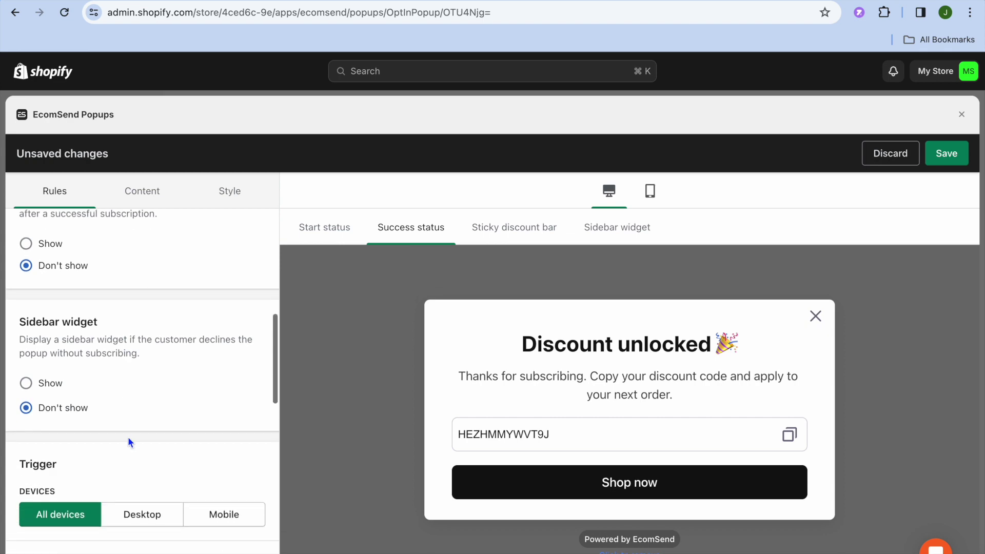
pyautogui.scroll(-5, 127, 436)
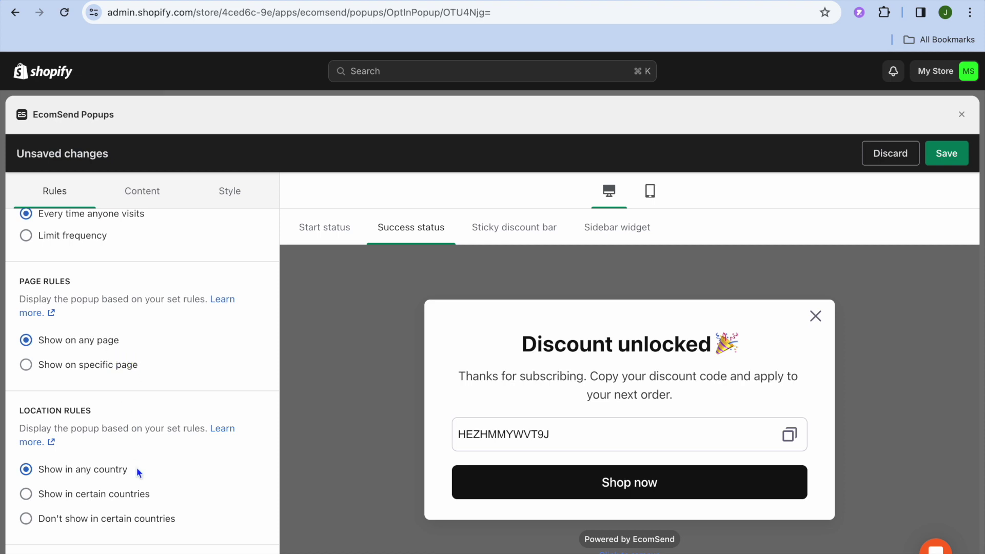
pyautogui.scroll(-4, 138, 471)
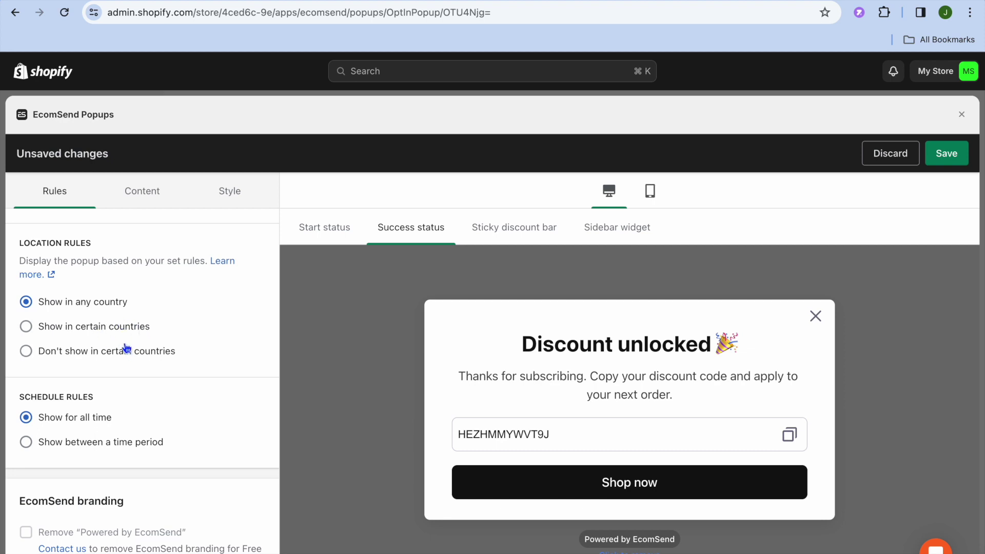
pyautogui.scroll(15, 227, 341)
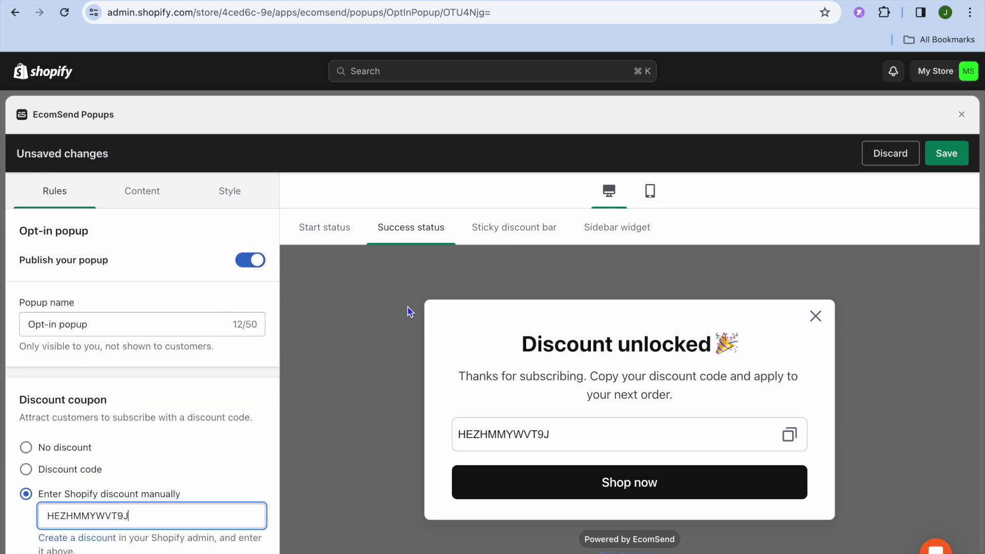
pyautogui.click(946, 159)
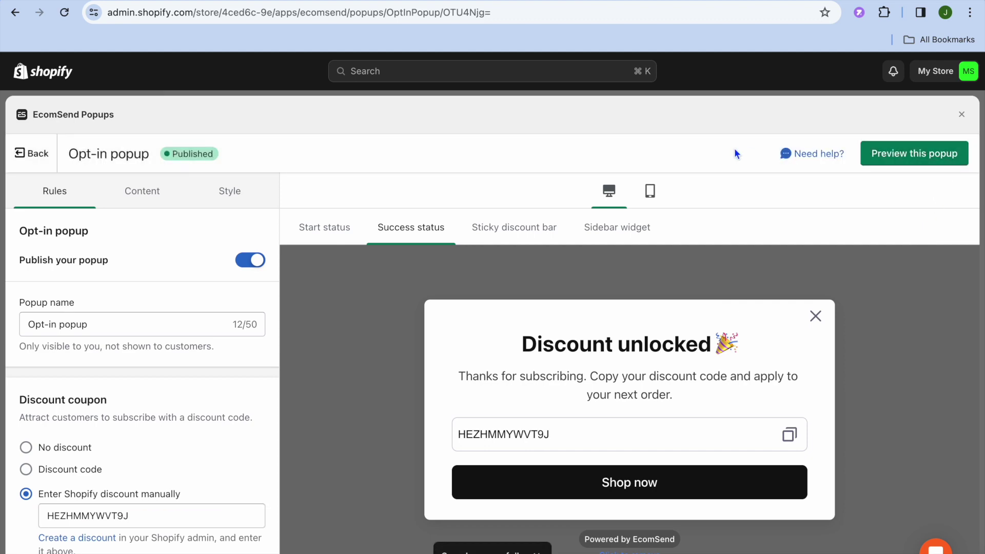
# - Preview the opt-in popup on the storefront, showing its 'Get 10% OFF your order' signup form
pyautogui.click(892, 155)
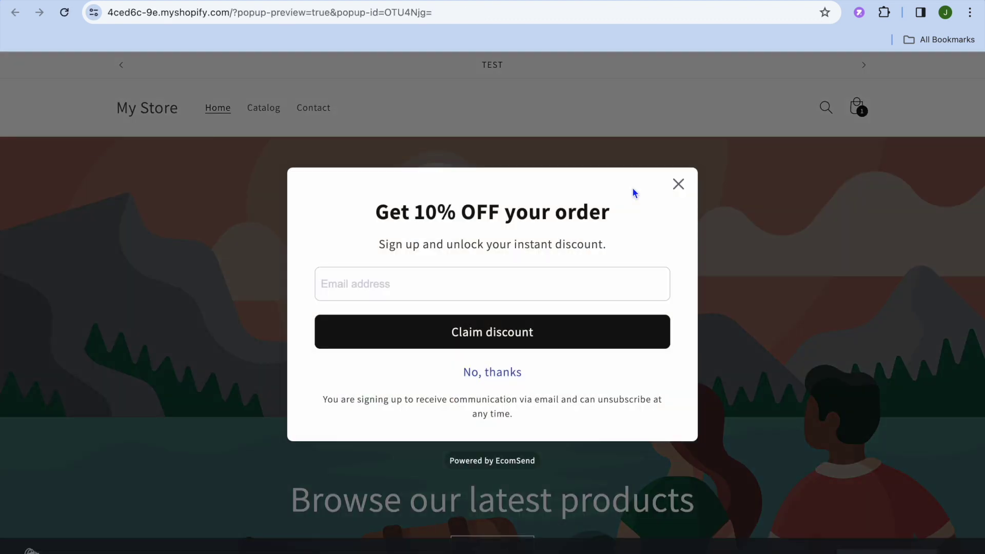